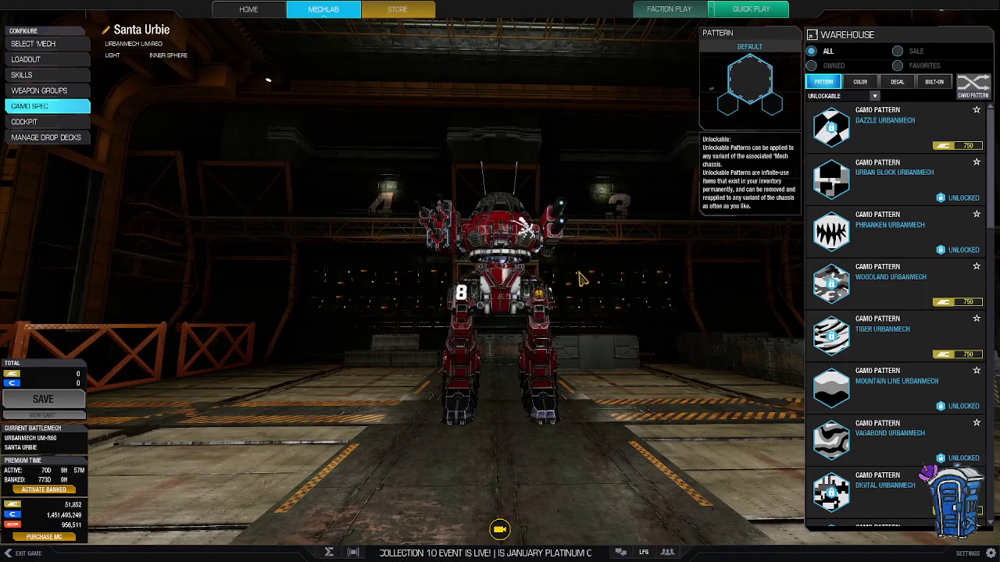
Turn Santa Urbie to a side view and show its decal slots with owned decals
mouse_move(576, 276)
left_mouse_down()
mouse_move(614, 277)
mouse_move(475, 303)
mouse_move(559, 299)
left_mouse_up()
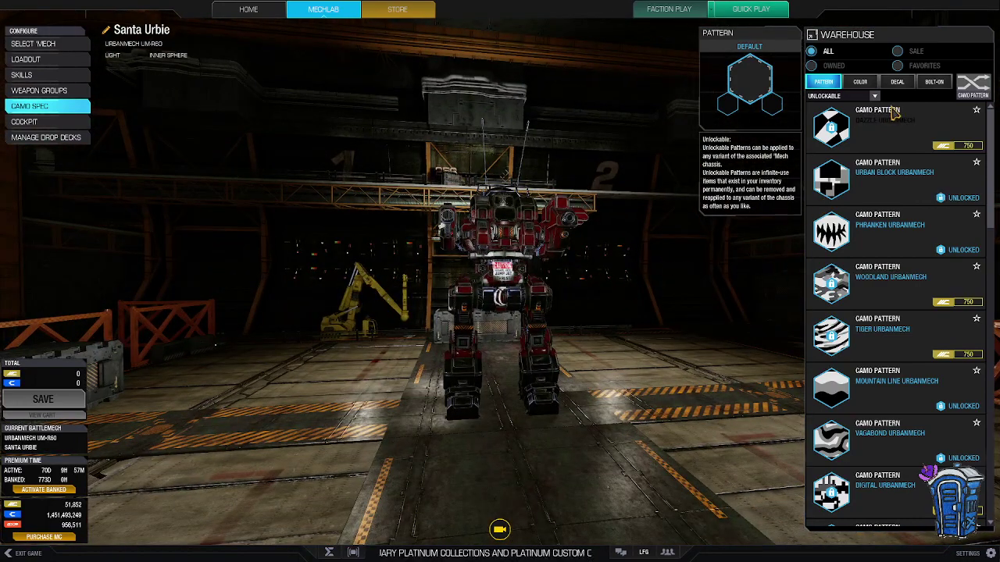
left_click(896, 82)
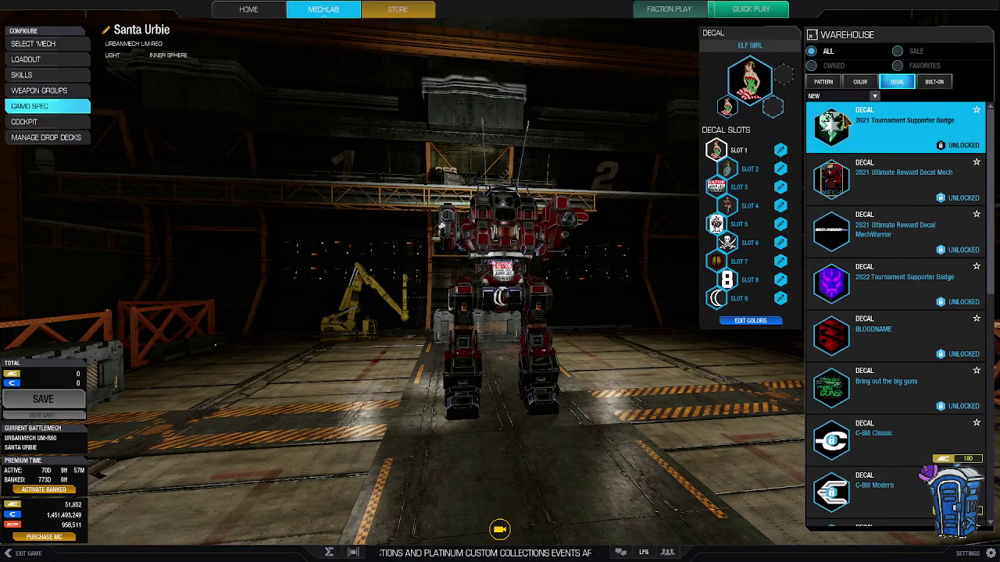
Filter to owned Miscellaneous decals and place the Lips decal in slot 9
left_click(874, 96)
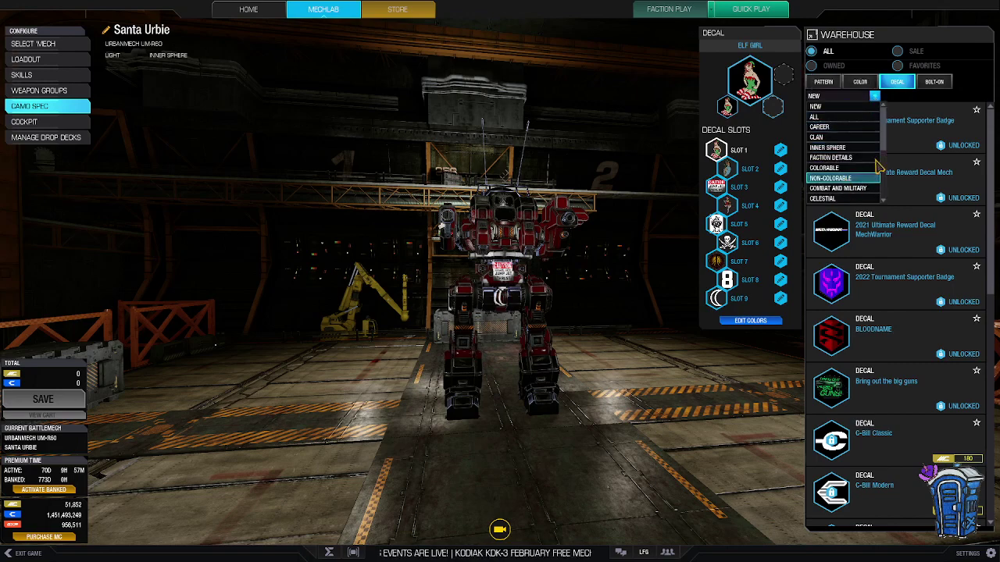
left_click_drag(883, 113, 884, 195)
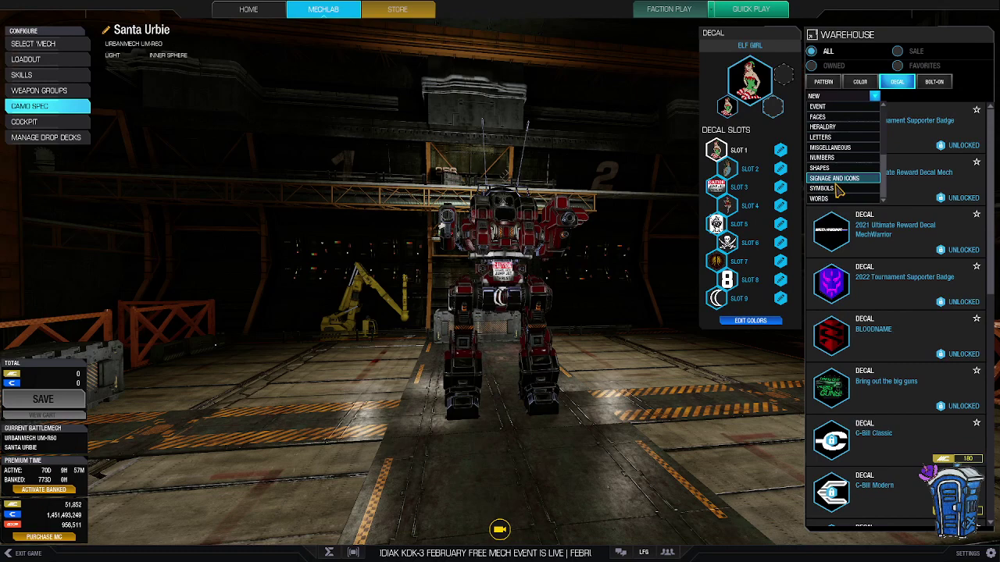
left_click(836, 147)
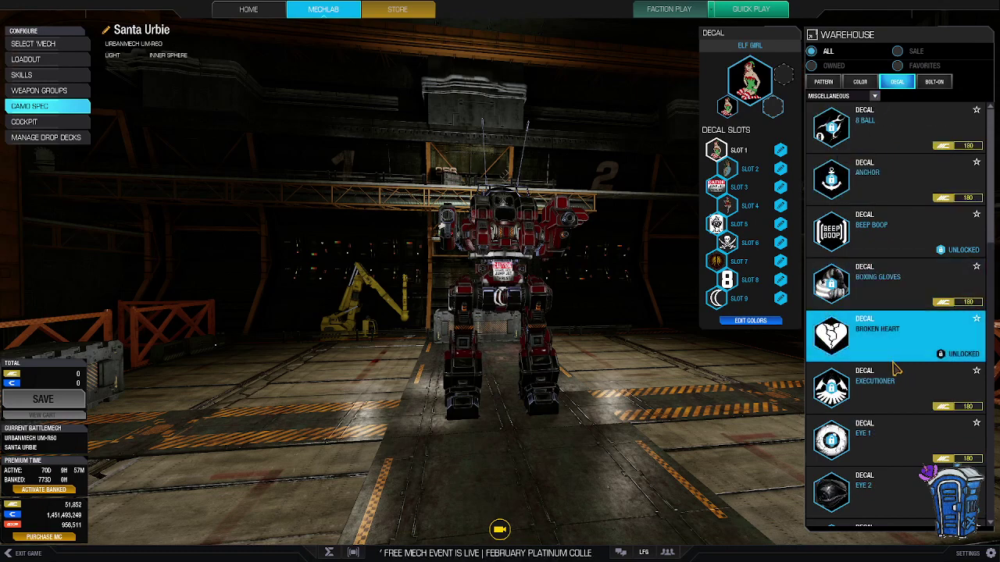
scroll(894, 285, "down", 1)
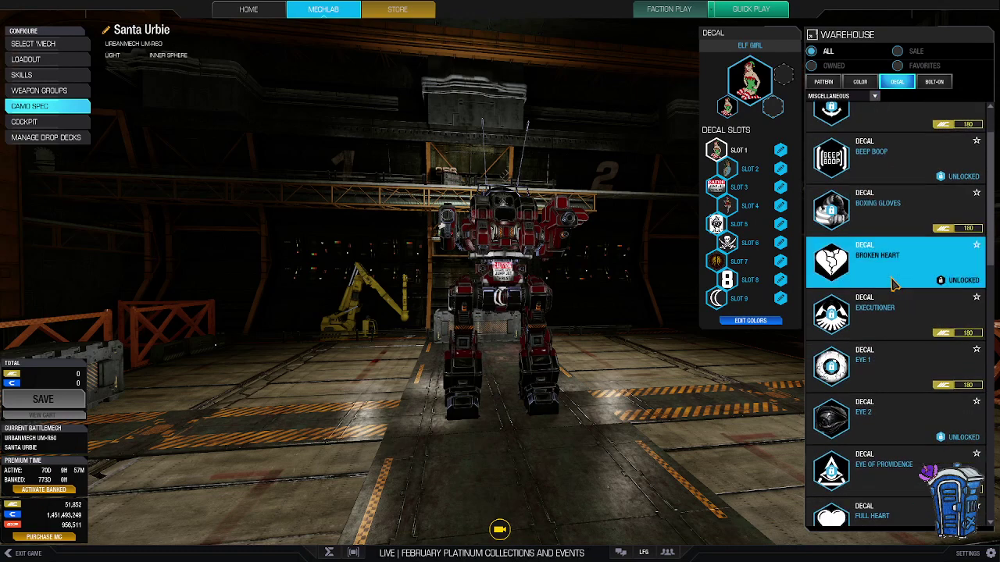
left_click(812, 66)
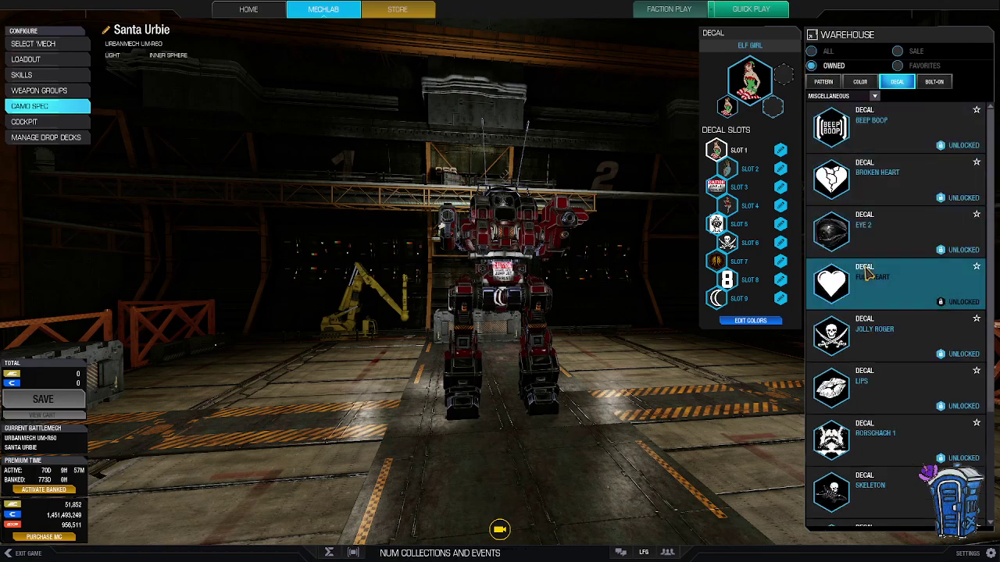
left_click_drag(831, 387, 741, 303)
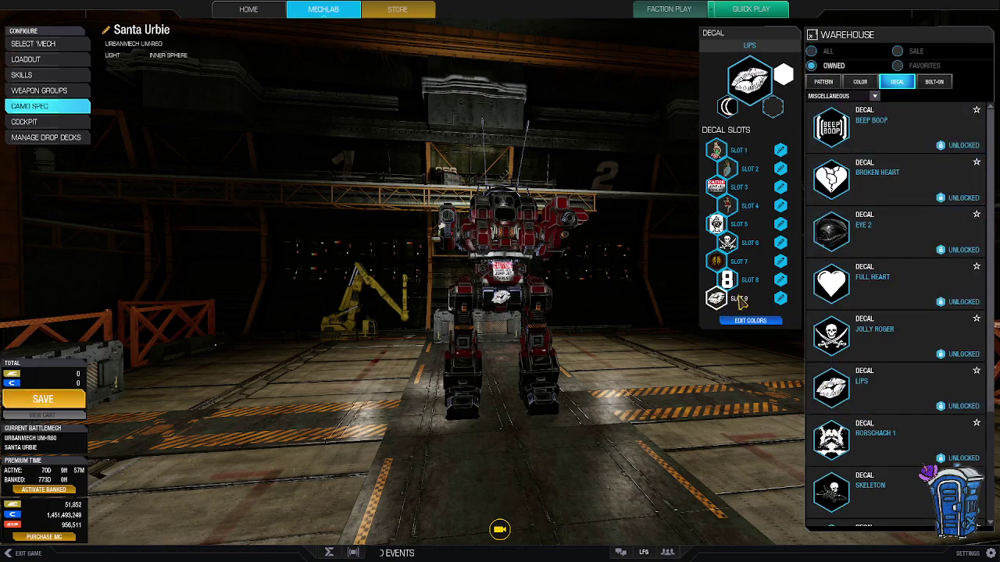
left_click_drag(491, 328, 598, 373)
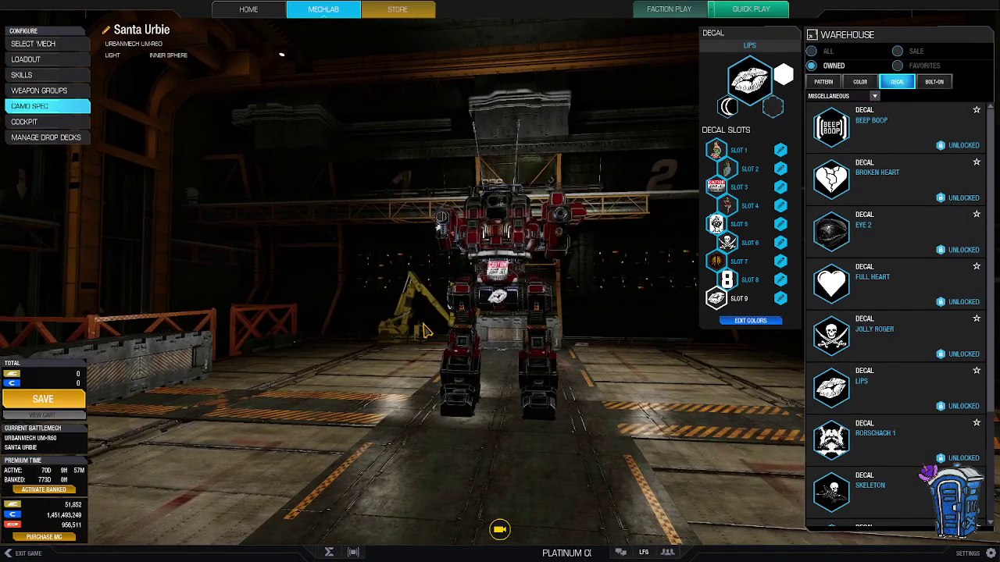
Recolour the slot 9 Lips decal from Titanium White to Hotrod Bright Red
left_click(770, 321)
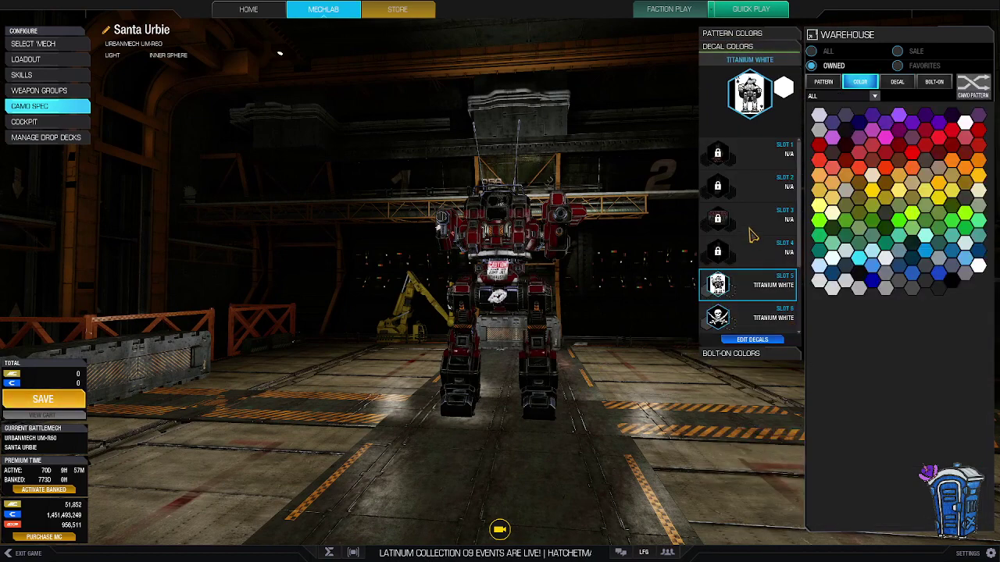
scroll(757, 257, "down", 3)
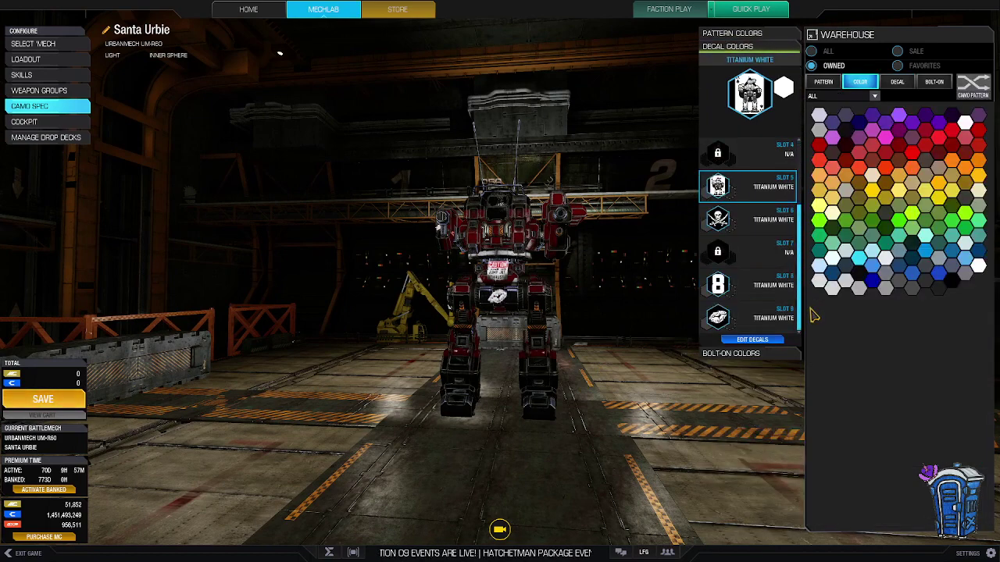
left_click(746, 319)
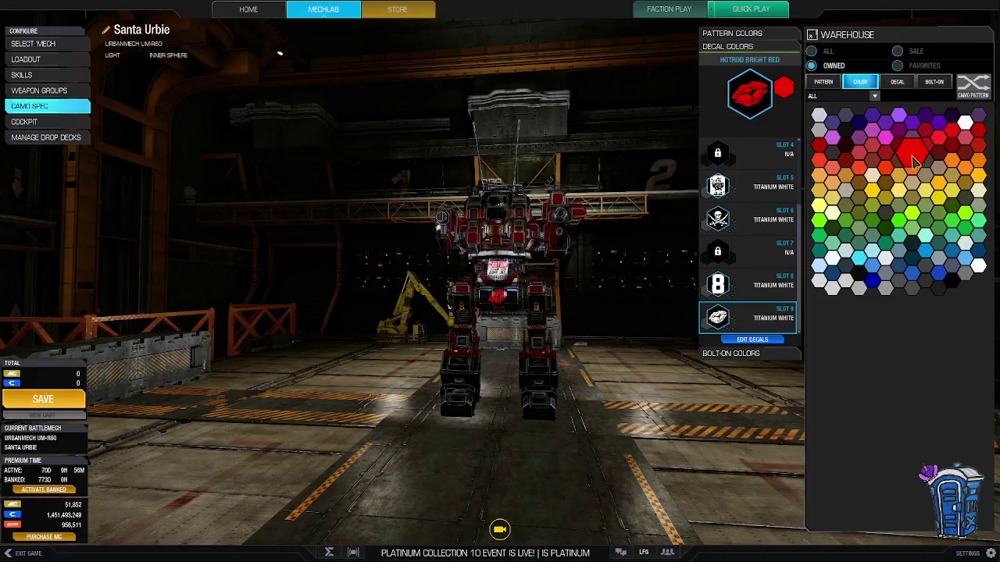
left_click(914, 160)
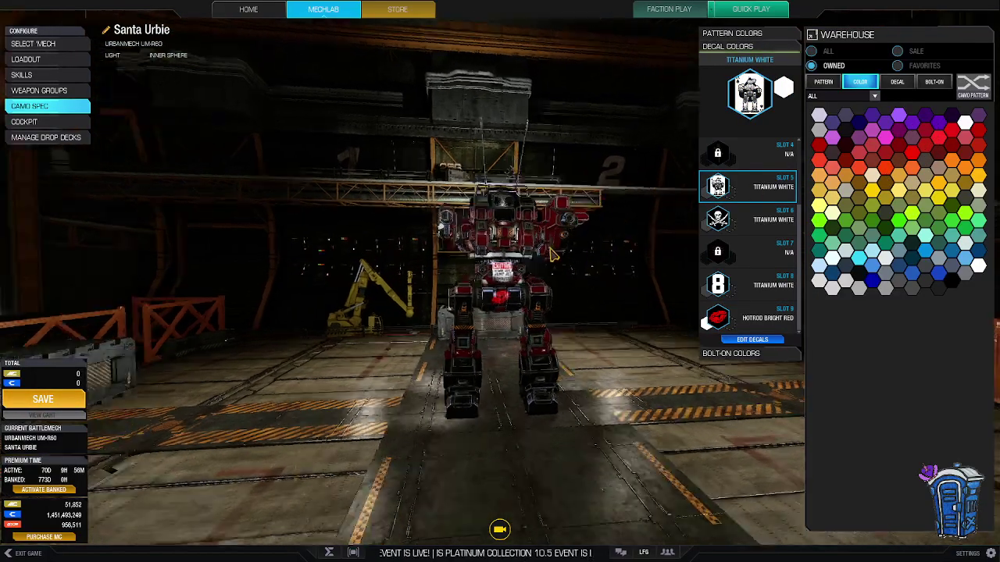
mouse_move(550, 254)
left_mouse_down()
mouse_move(679, 258)
mouse_move(491, 263)
mouse_move(531, 254)
mouse_move(506, 313)
mouse_move(547, 308)
mouse_move(506, 312)
mouse_move(512, 287)
left_mouse_up()
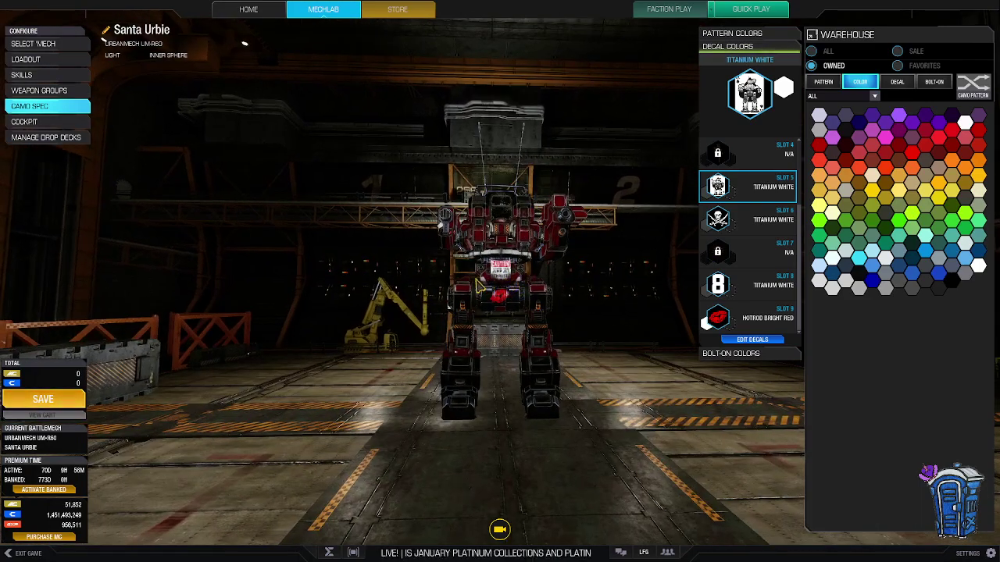
mouse_move(514, 288)
left_mouse_down()
mouse_move(512, 297)
mouse_move(543, 315)
left_mouse_up()
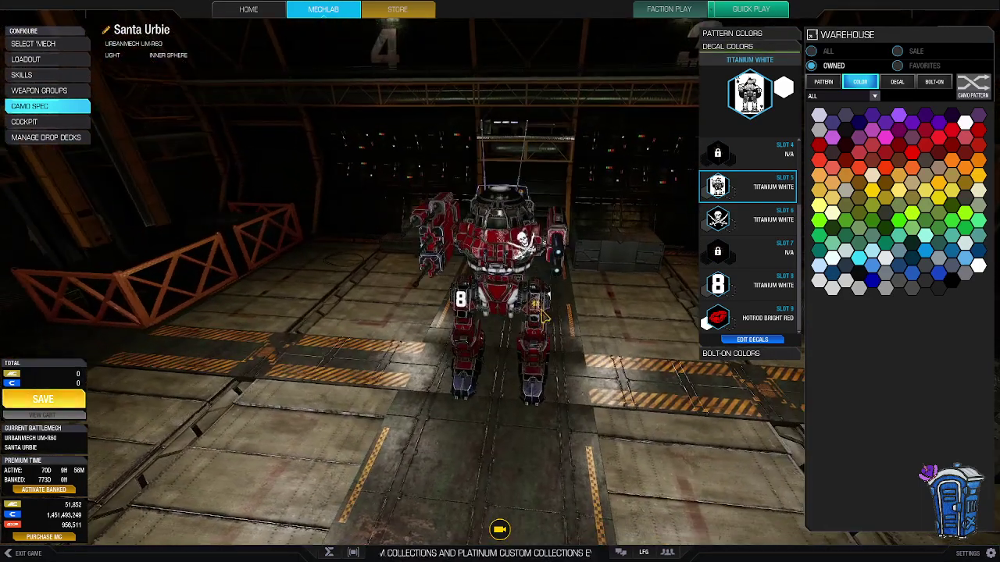
left_click_drag(462, 312, 512, 211)
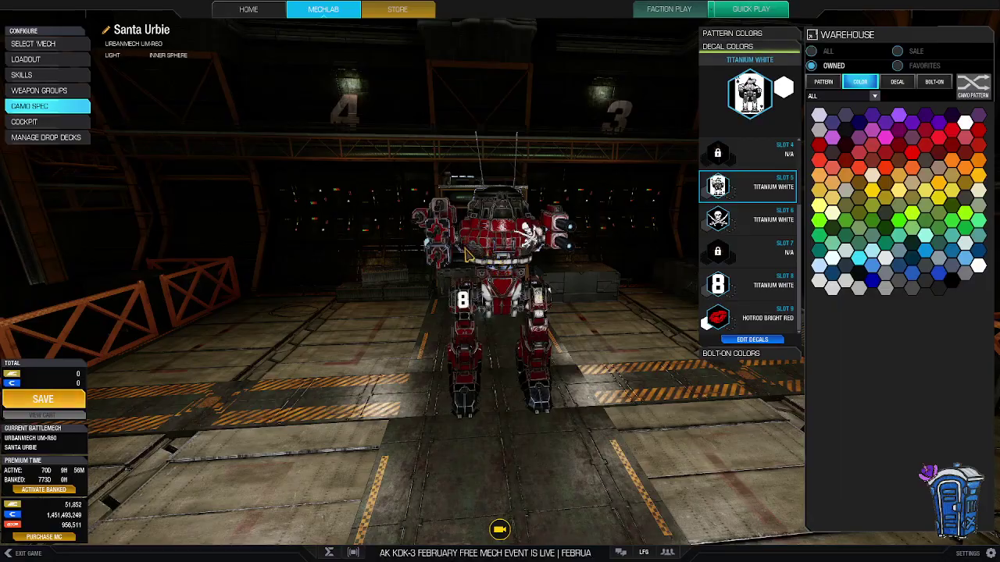
mouse_move(465, 254)
left_mouse_down()
mouse_move(510, 237)
mouse_move(523, 295)
left_mouse_up()
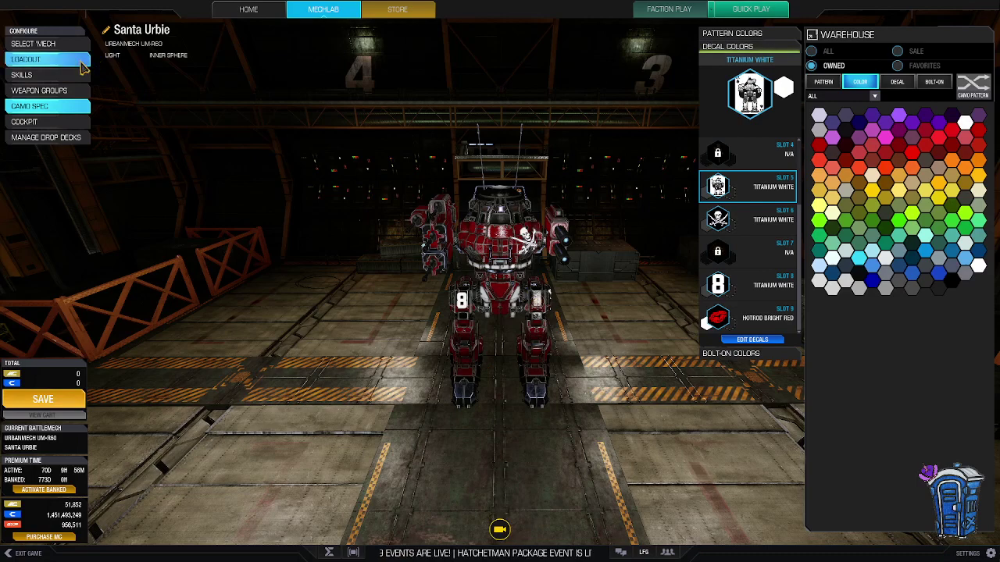
Look over Santa Urbie's loadout and consumables, then return to the weapons list
left_click(32, 59)
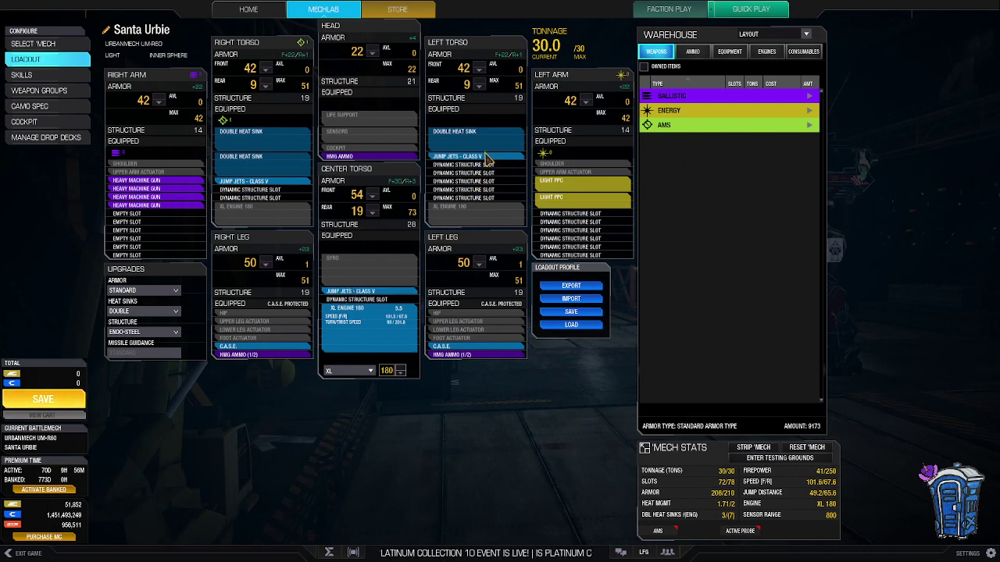
mouse_move(367, 328)
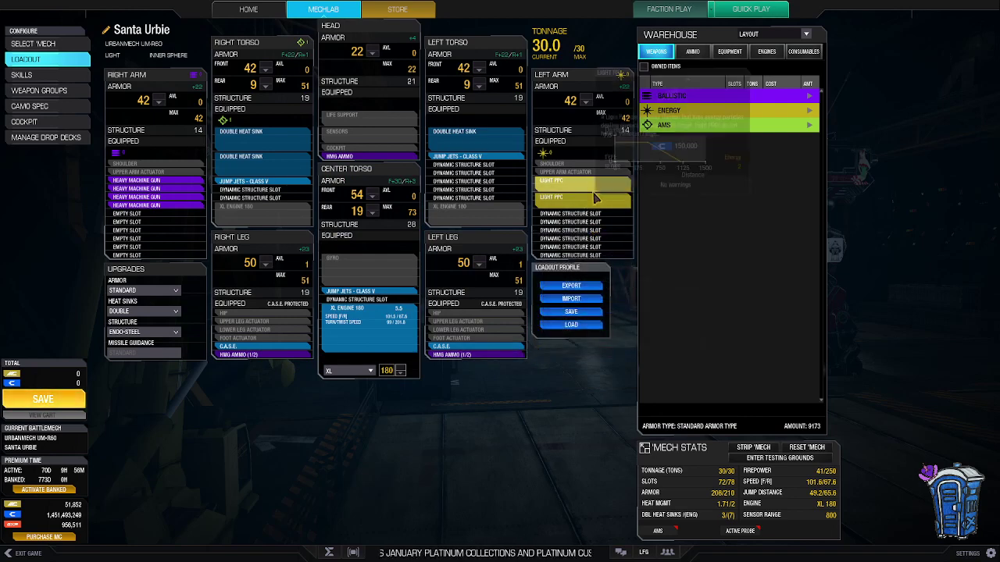
left_click(800, 63)
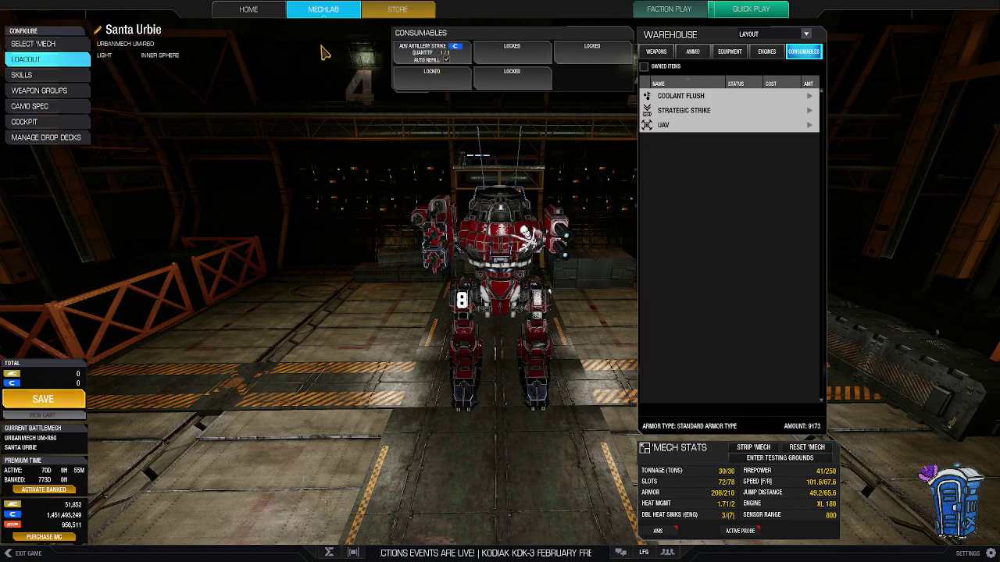
left_click(656, 52)
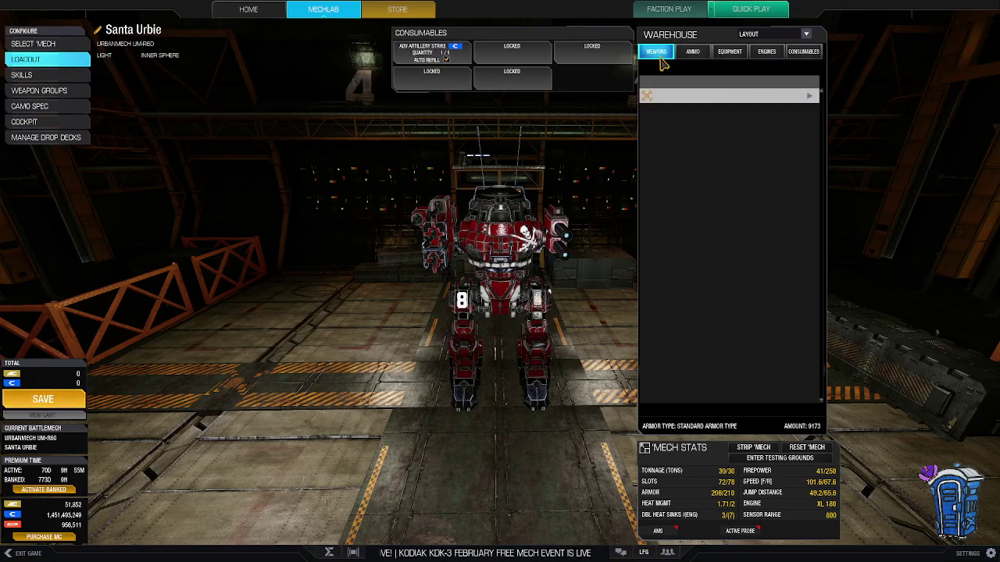